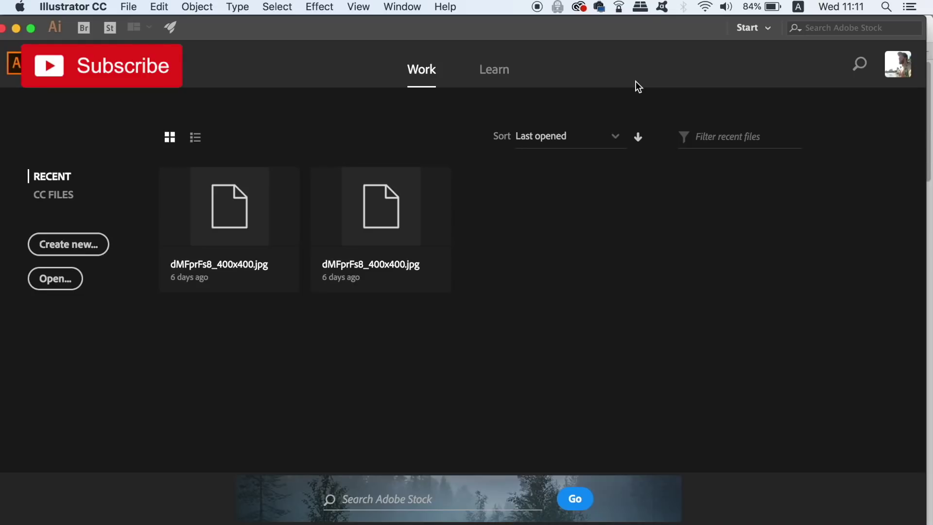
Show the Actions panel to the right of the recent files and scroll it to Default Actions
click(389, 5)
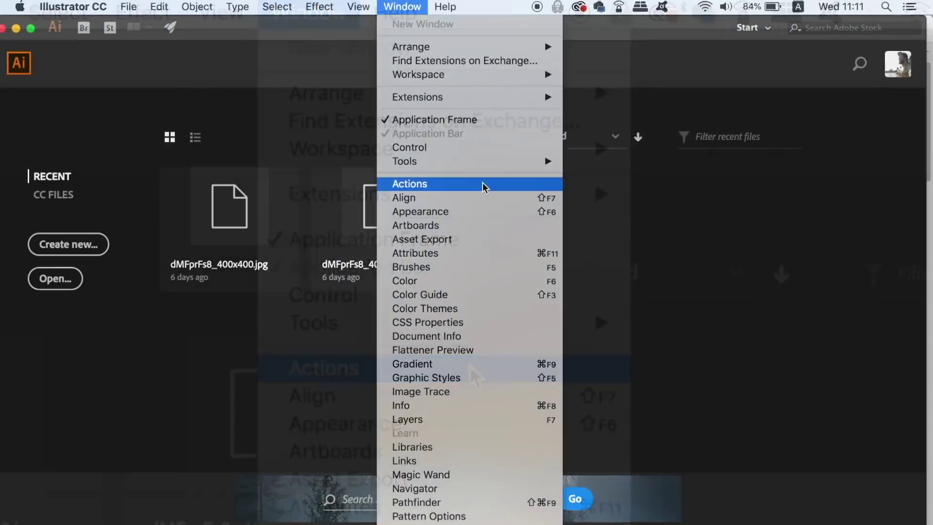
click(469, 368)
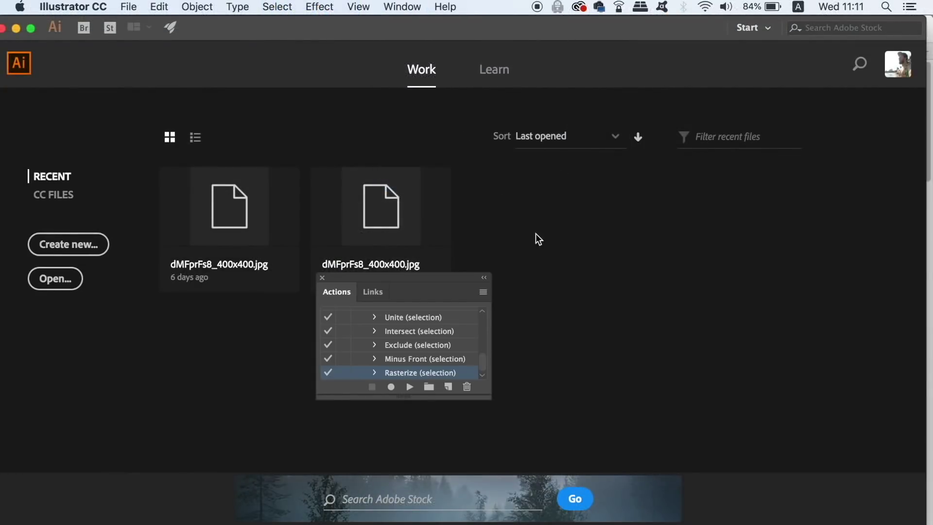
drag(438, 273, 684, 186)
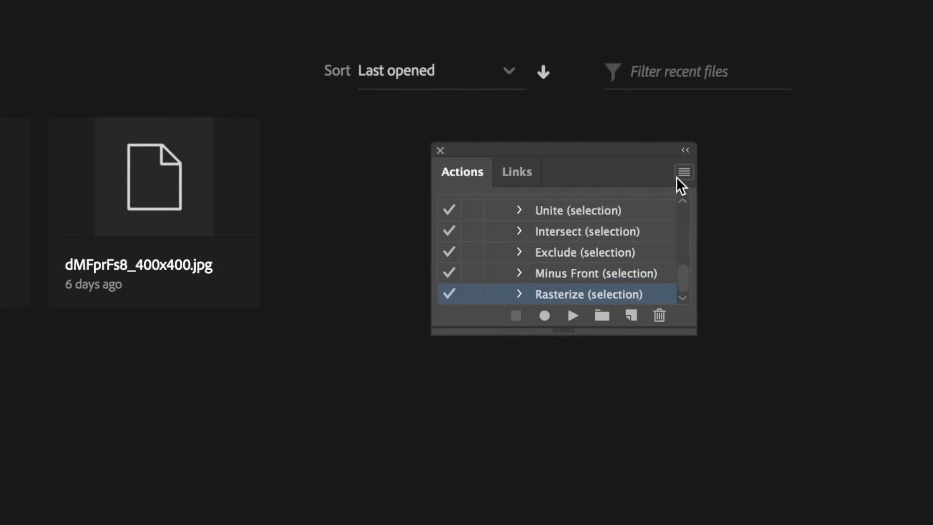
drag(681, 286, 687, 217)
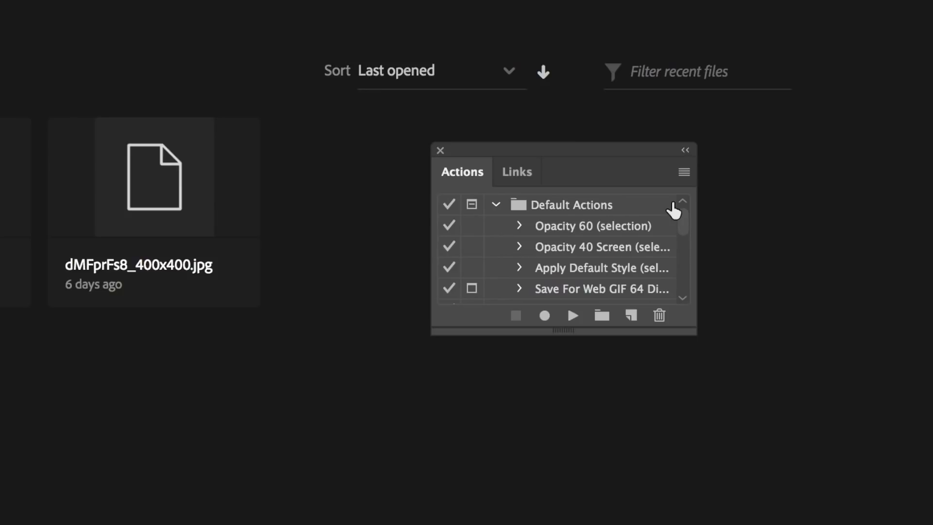
Create action 'Leaflet Document 1' with Function Key and Color both None, and start recording
click(684, 174)
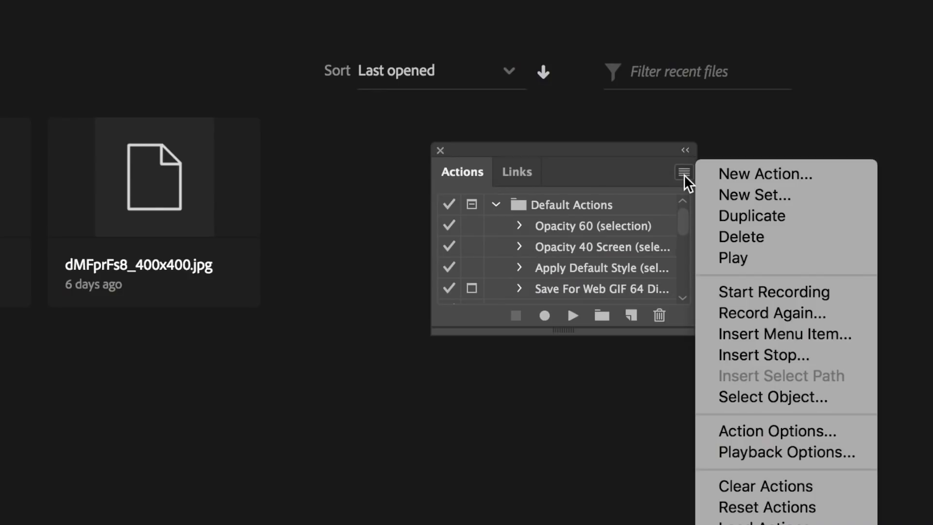
click(766, 174)
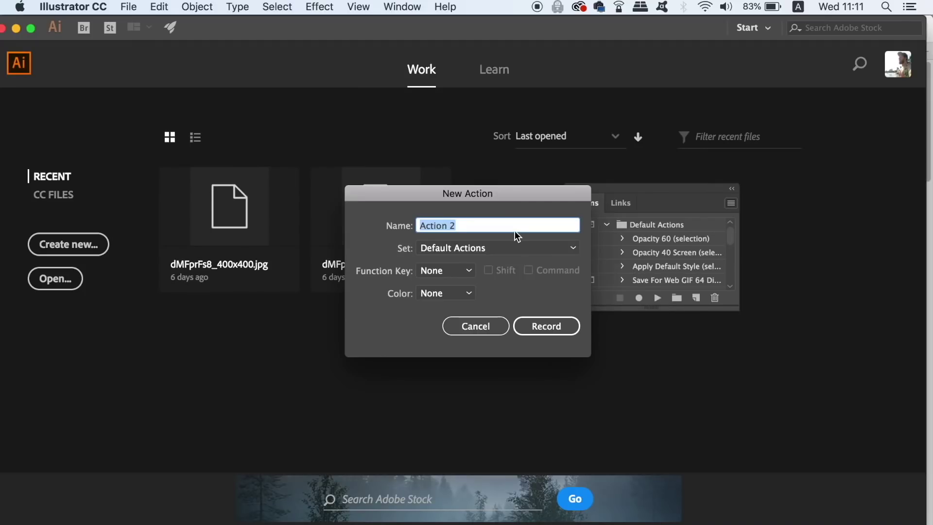
text(Leaflet Document)
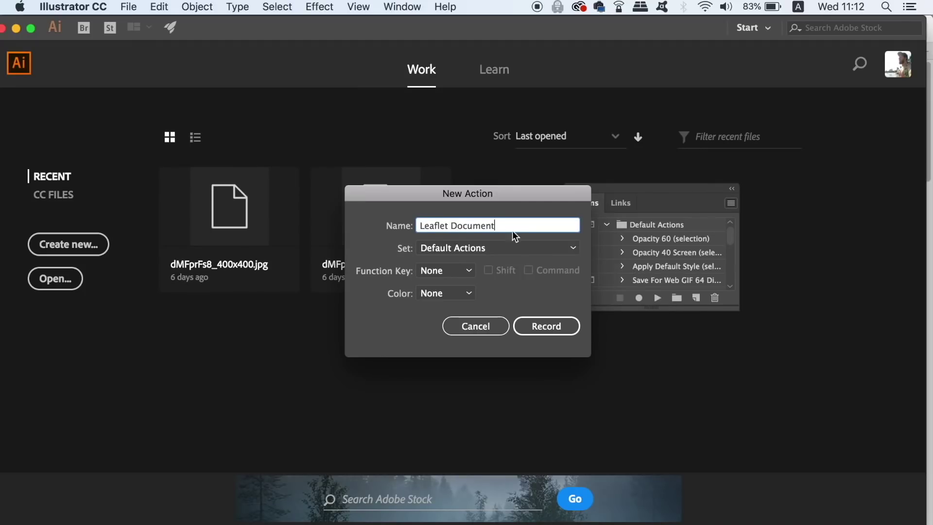
text( 1)
click(455, 271)
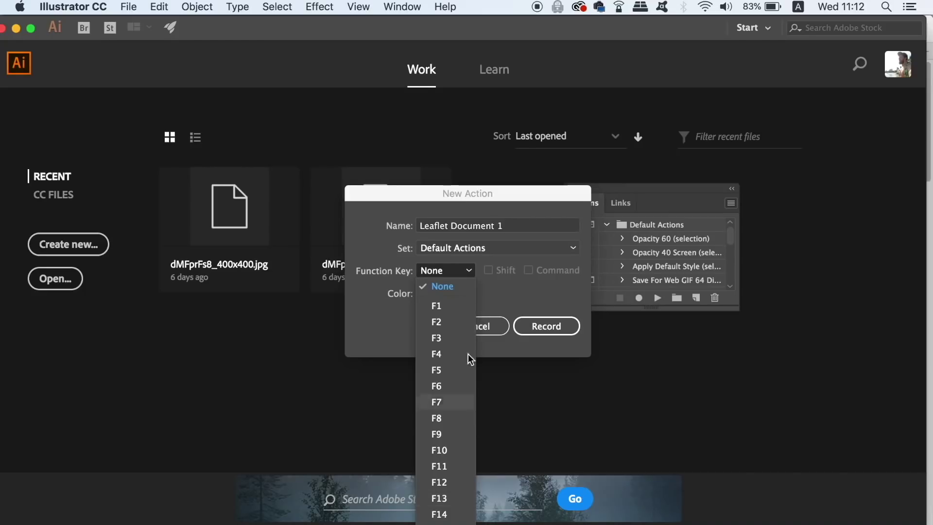
click(457, 286)
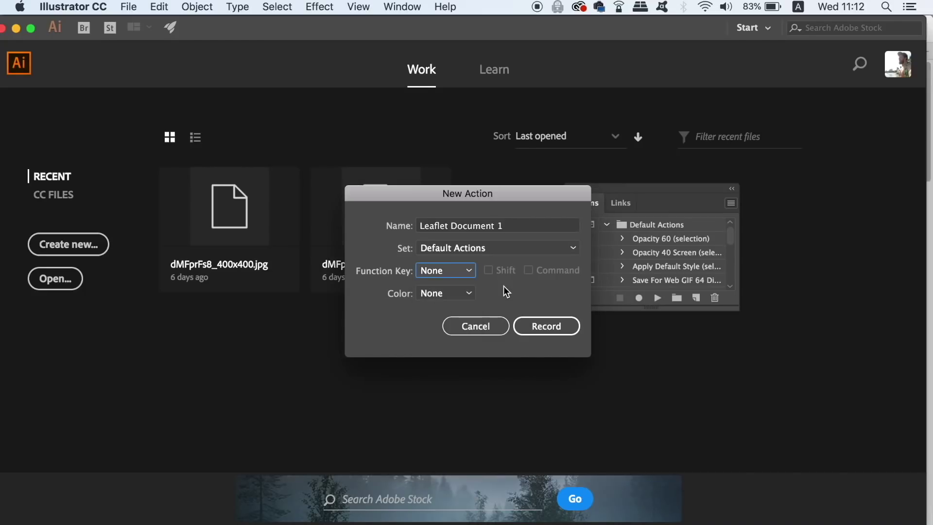
click(456, 292)
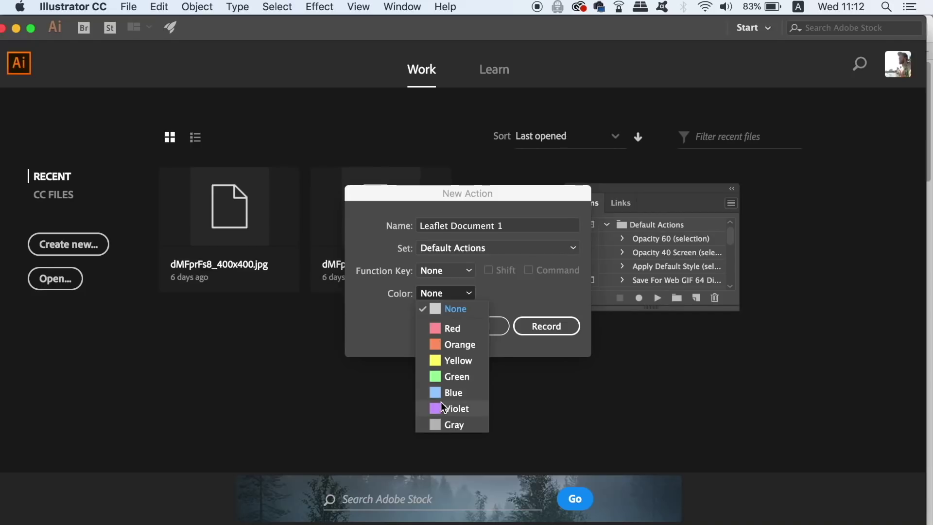
click(538, 280)
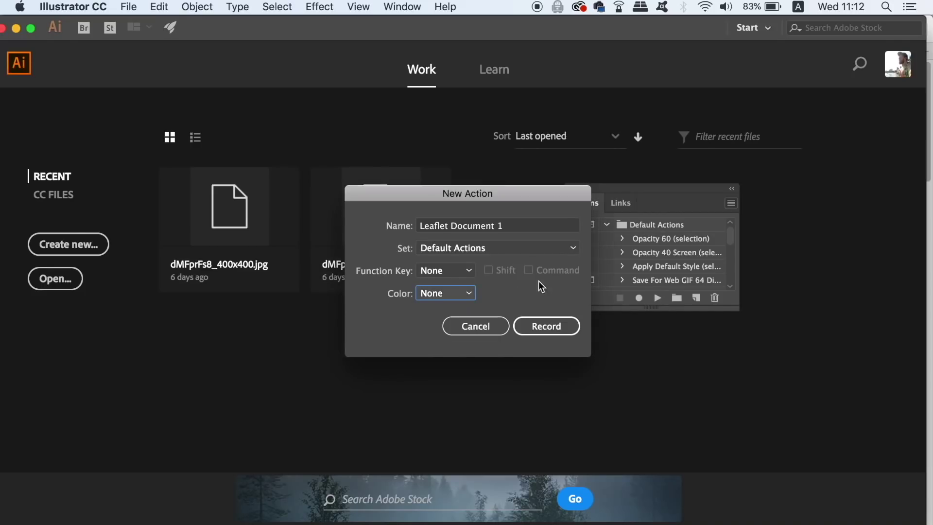
click(560, 325)
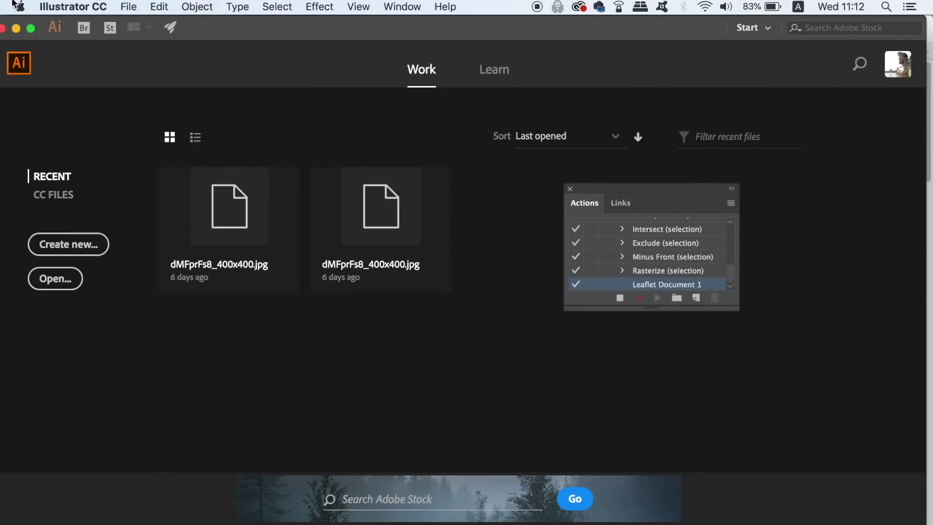
Record creating a new two-artboard document with Width set to 325 mm
click(133, 6)
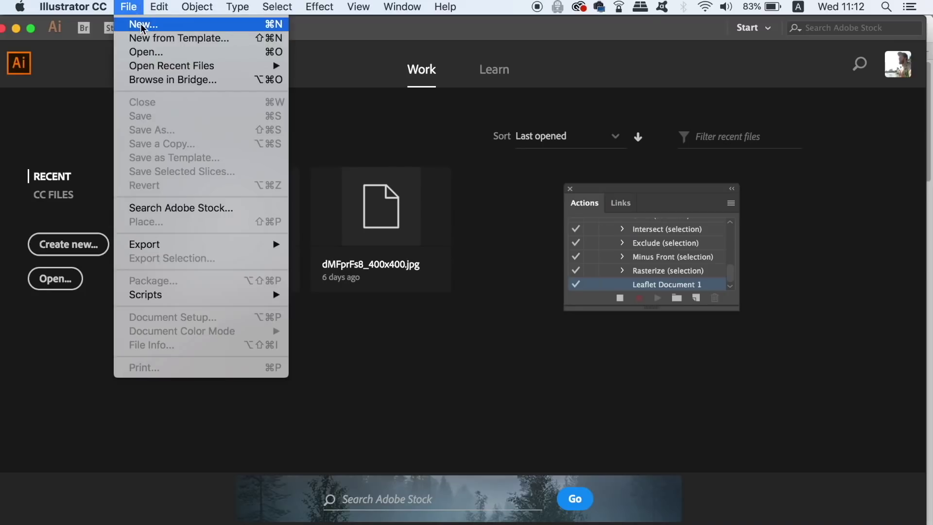
click(143, 25)
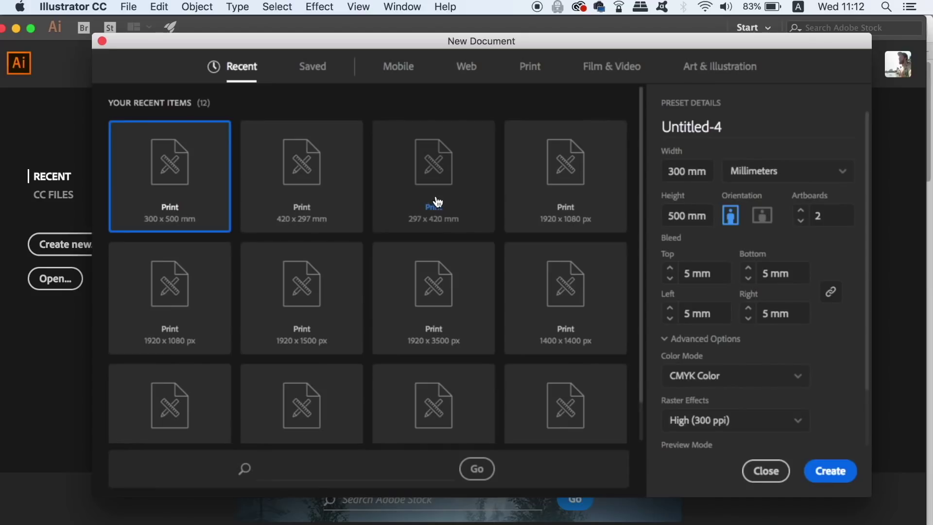
click(705, 171)
text(325)
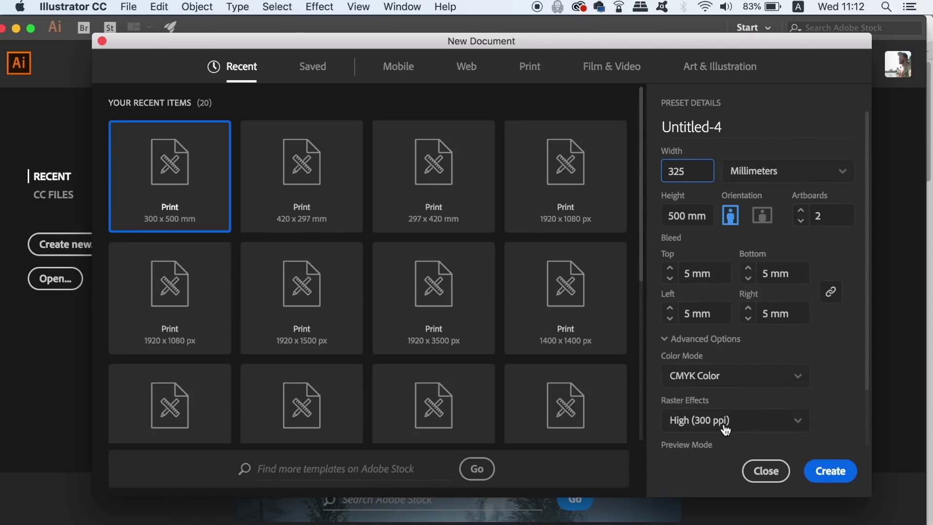
click(819, 472)
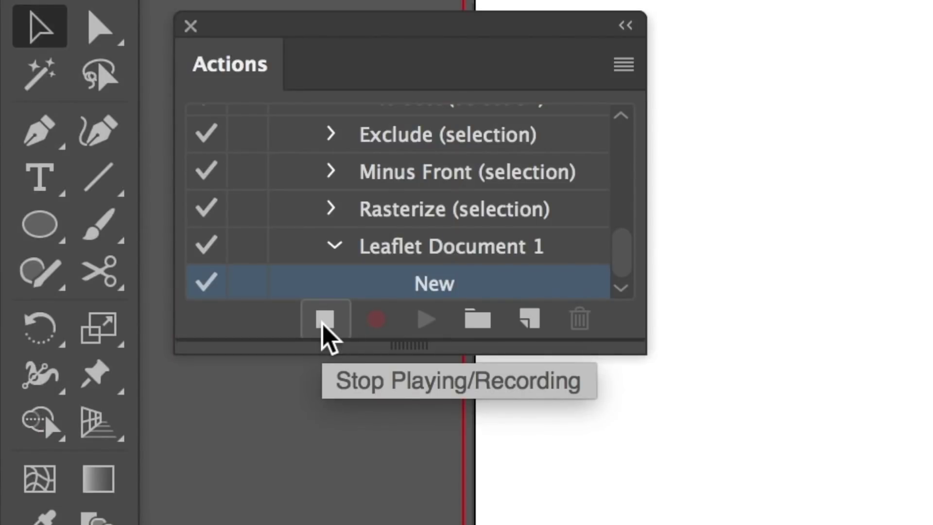
Stop recording, collapse Leaflet Document 1's steps, and close the Untitled-4 document
click(324, 320)
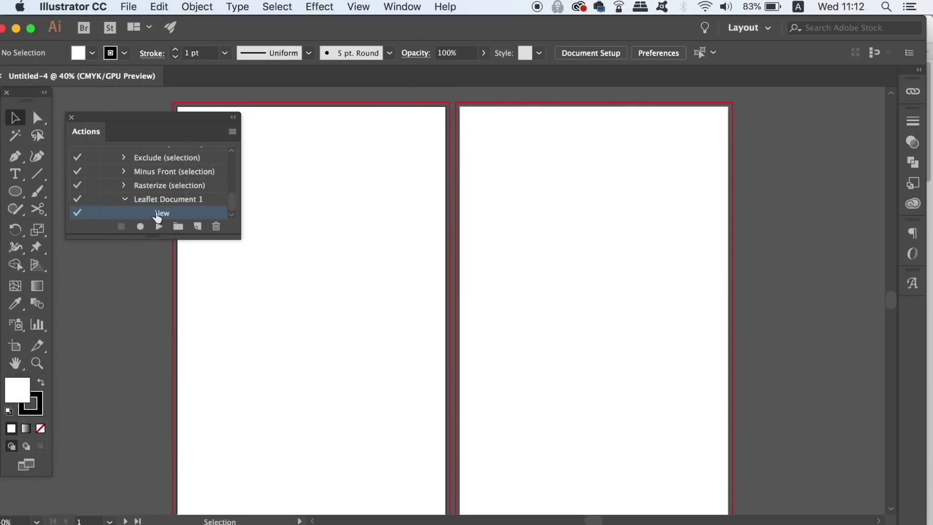
click(335, 248)
click(237, 193)
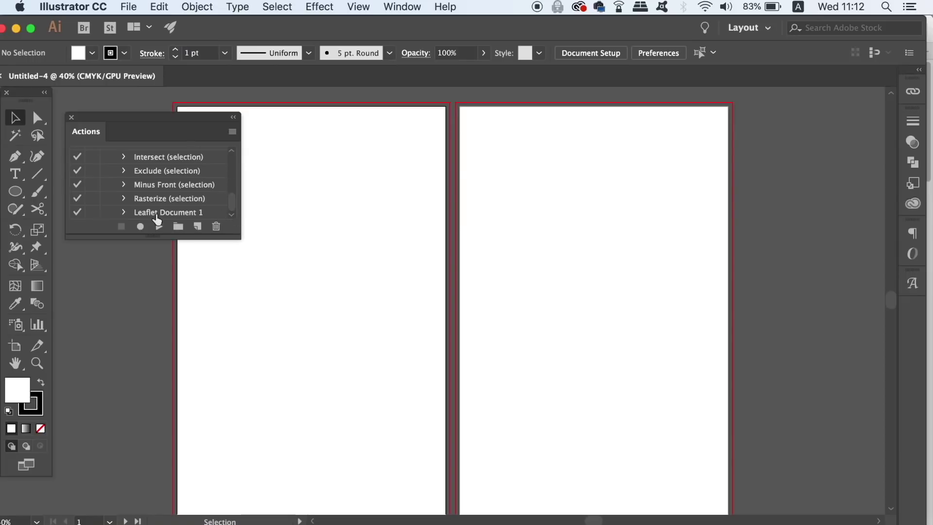
click(3, 77)
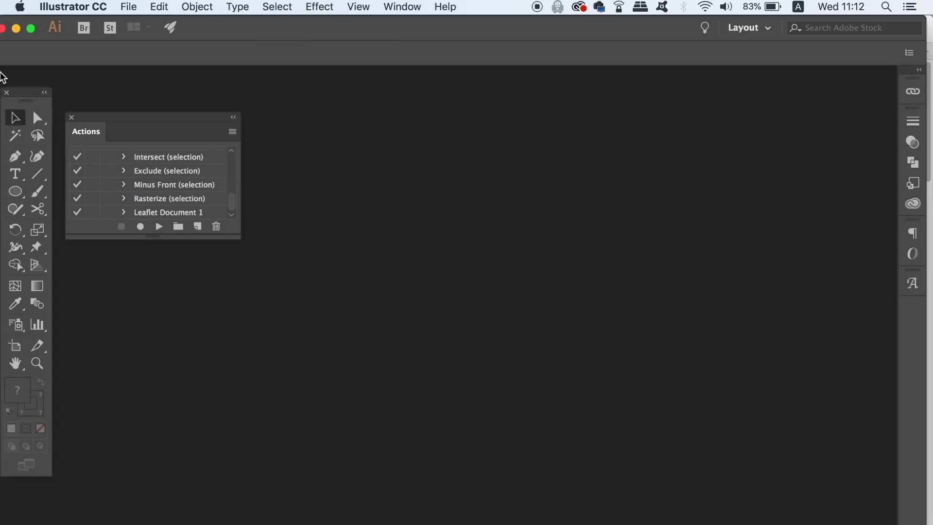
Reopen the Actions panel, move it further right, and select Leaflet Document 1
click(399, 6)
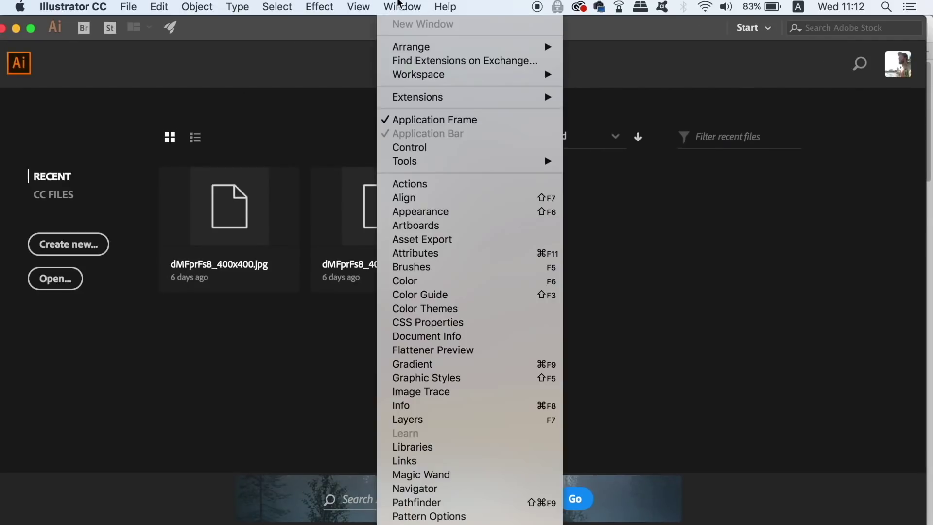
click(427, 184)
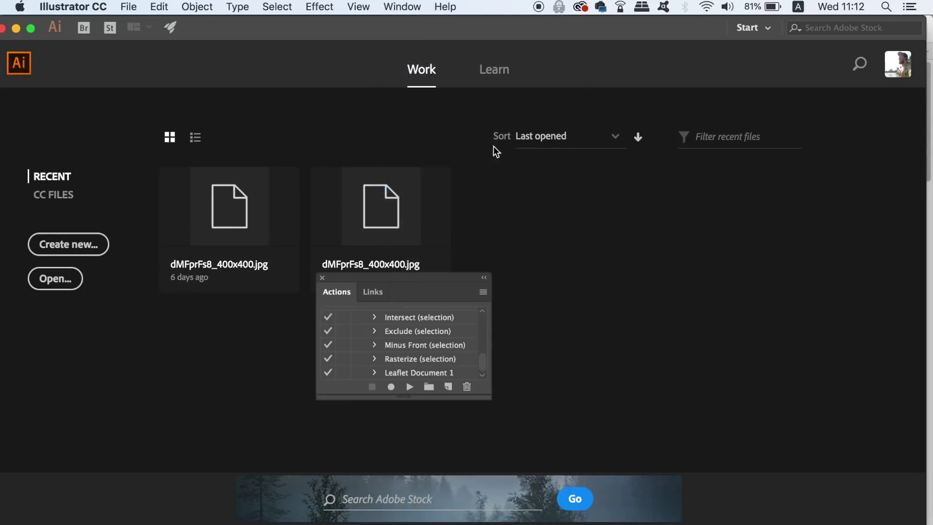
drag(418, 278, 757, 205)
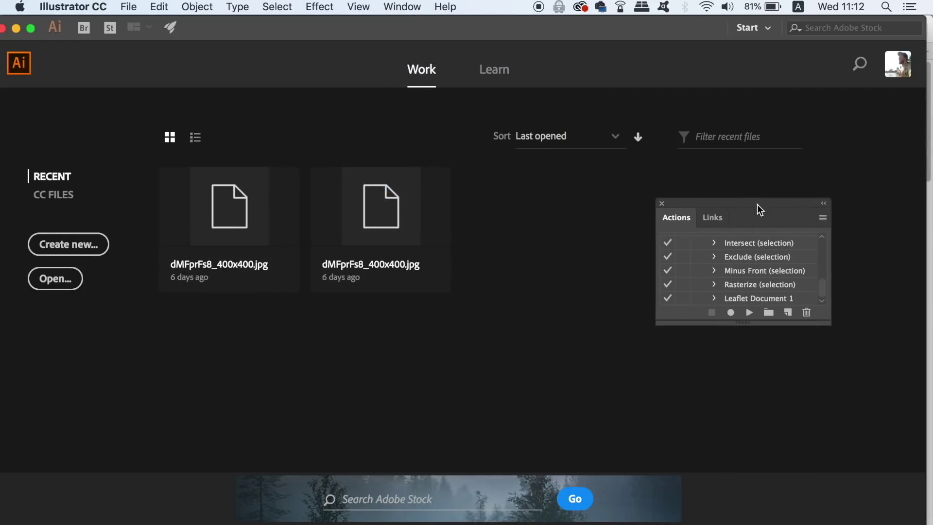
click(767, 300)
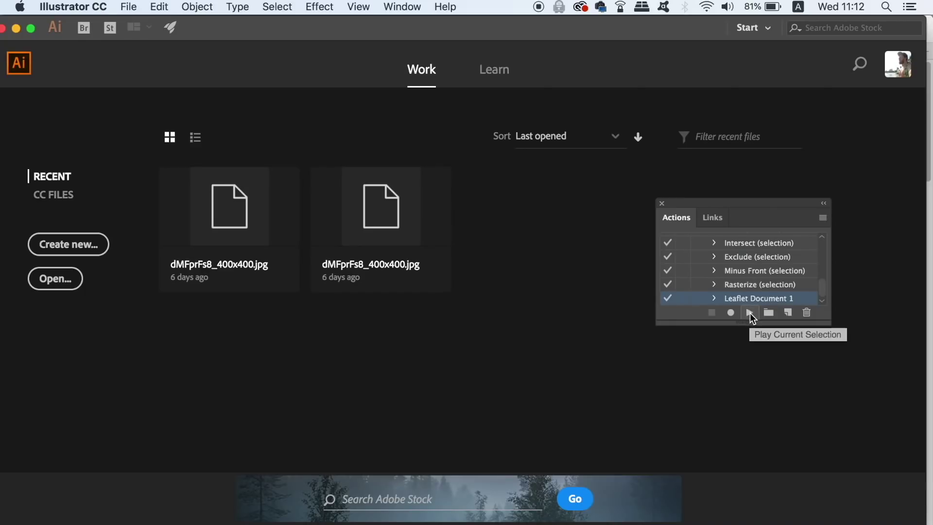
Play the Leaflet Document 1 action to produce the blank document Untitled-6
click(749, 313)
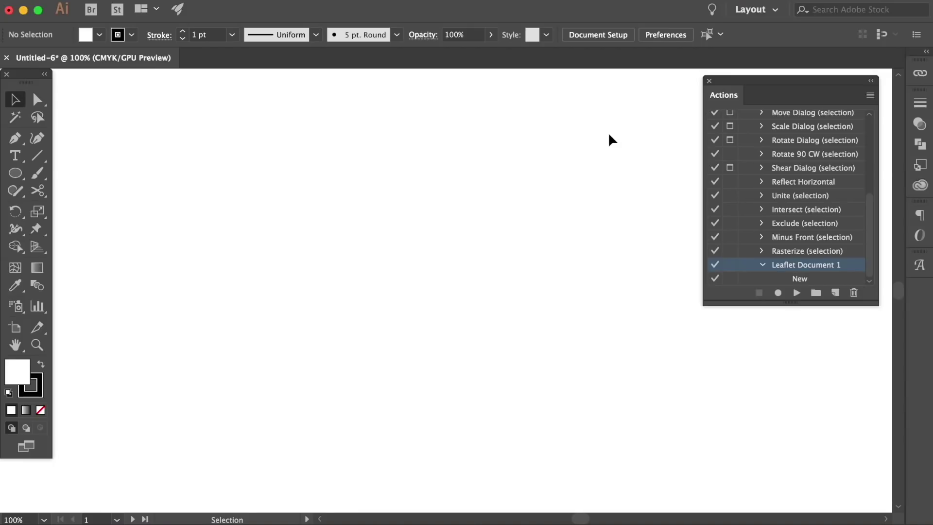
Add a new action named 'Save JPG' to Default Actions and begin recording it
click(870, 96)
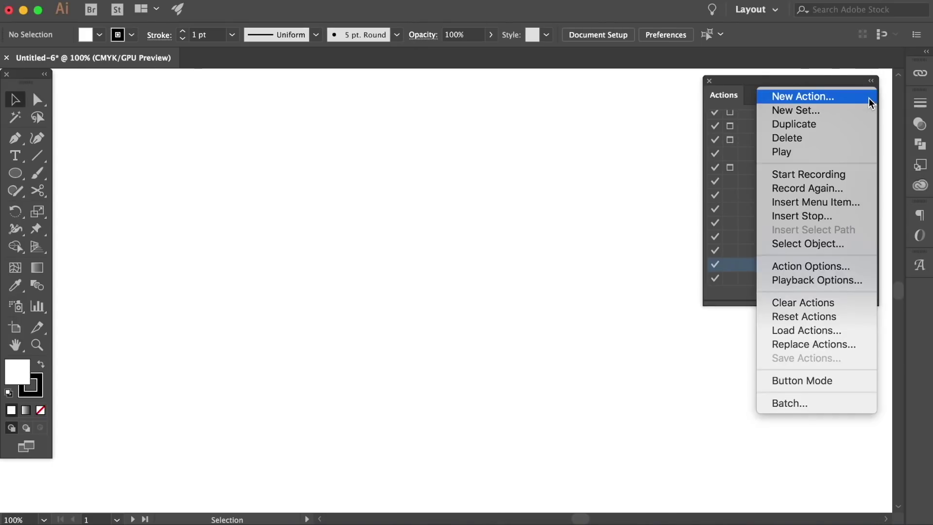
click(870, 98)
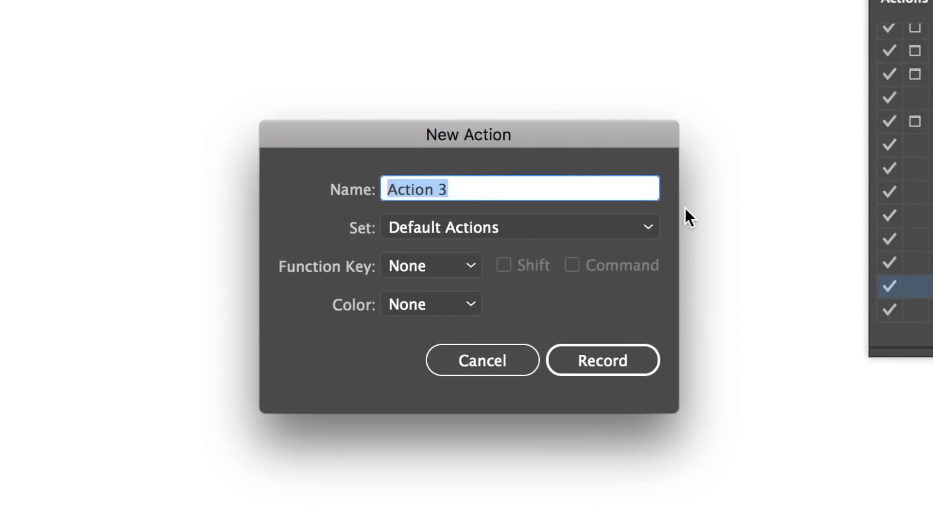
text(Save )
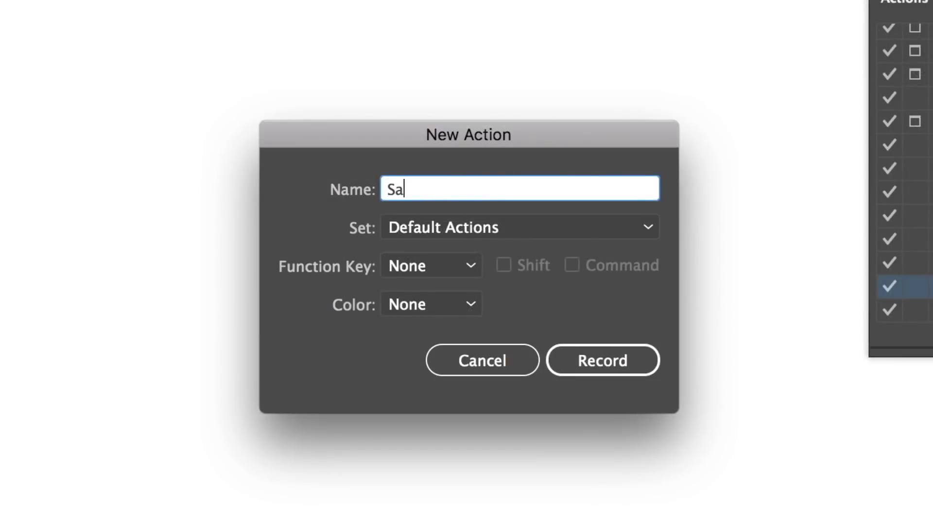
text(JPG)
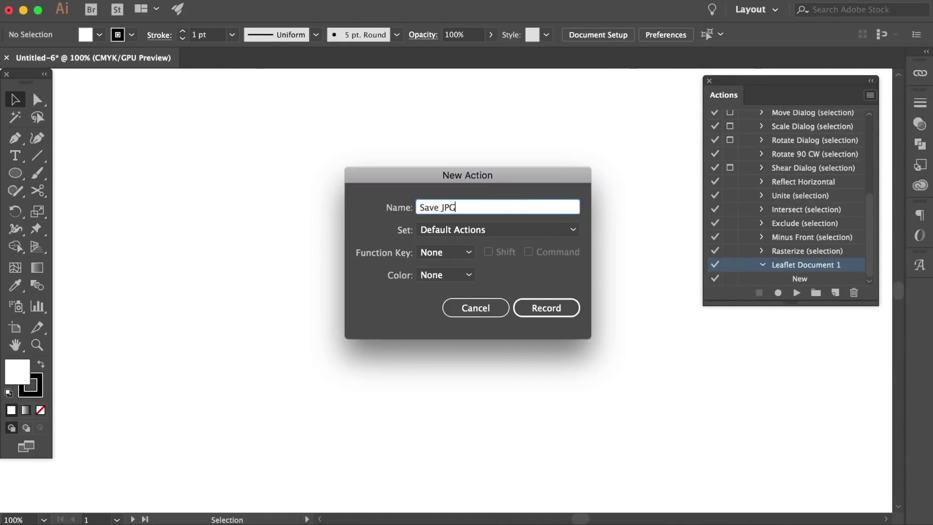
key(Return)
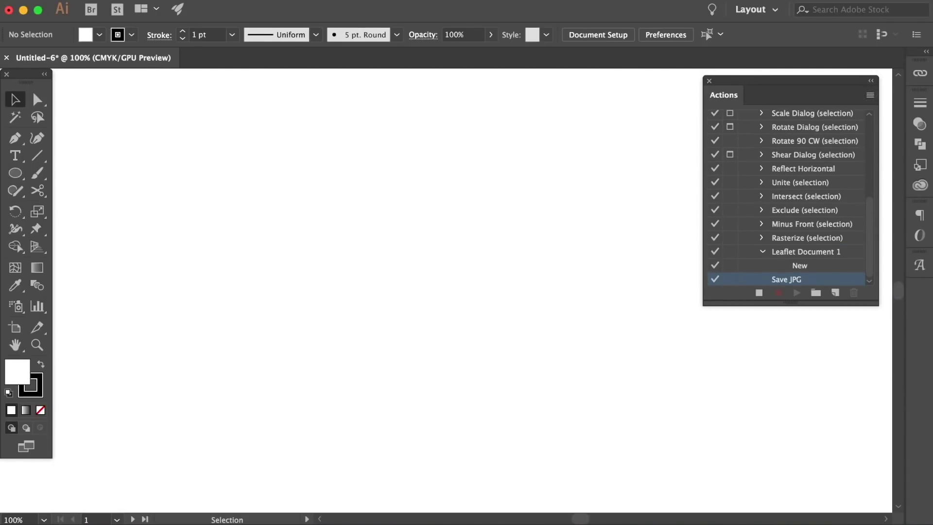
Save for Web as a Maximum-quality JPEG to the Desktop, replacing Untitled-6.jpg
click(143, 4)
mouse_move(180, 228)
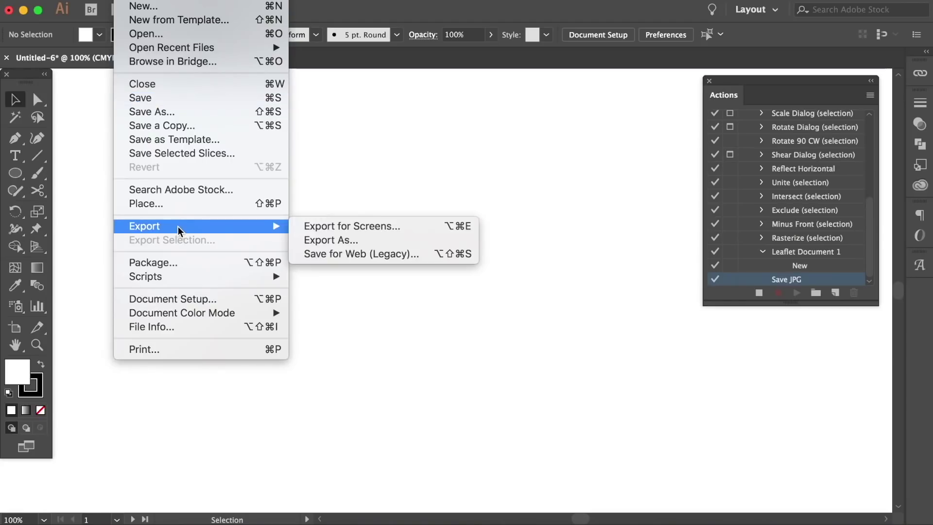
click(404, 255)
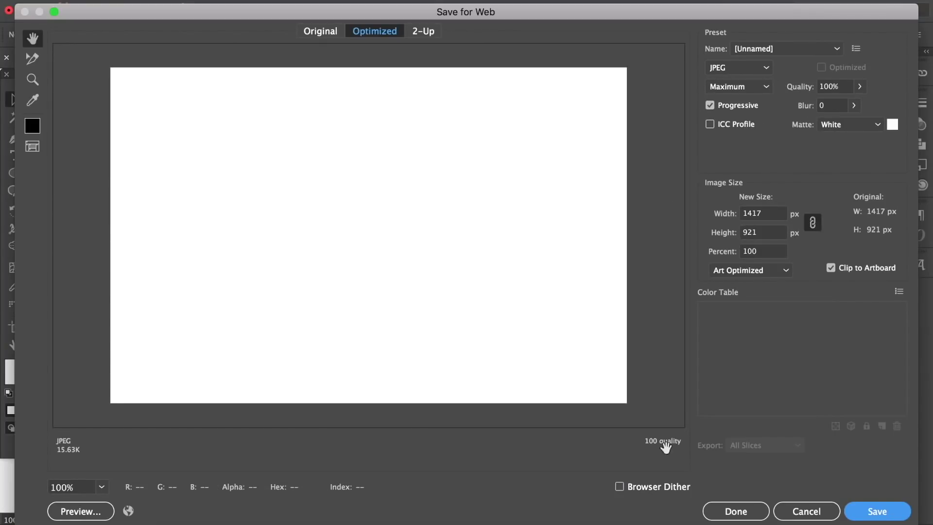
click(878, 513)
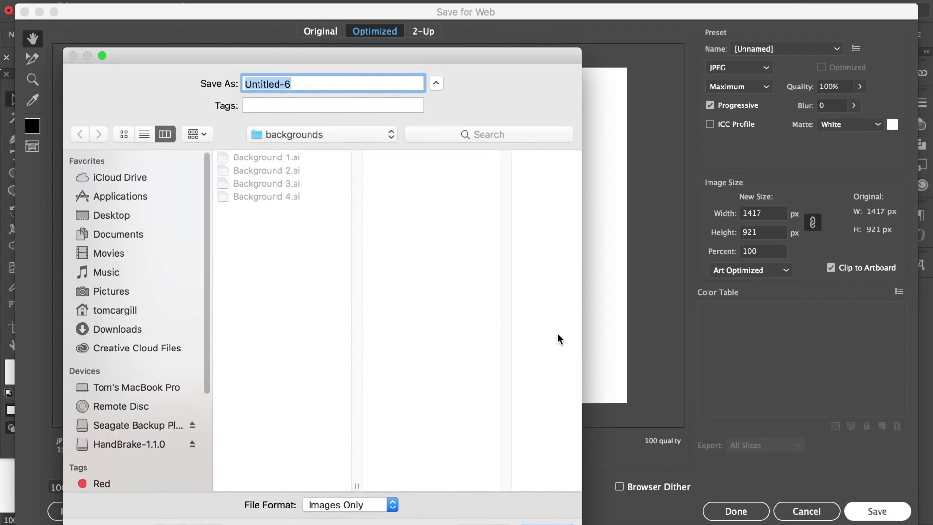
click(141, 216)
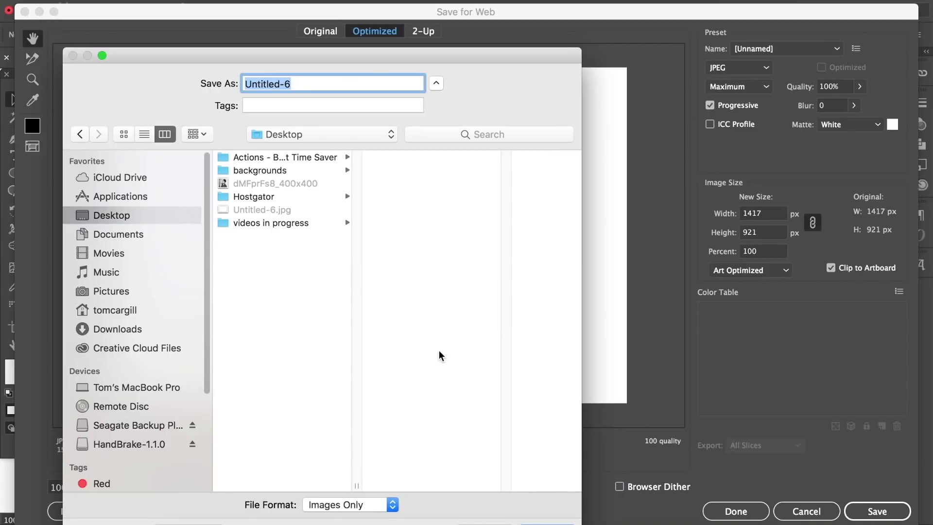
key(Return)
click(429, 151)
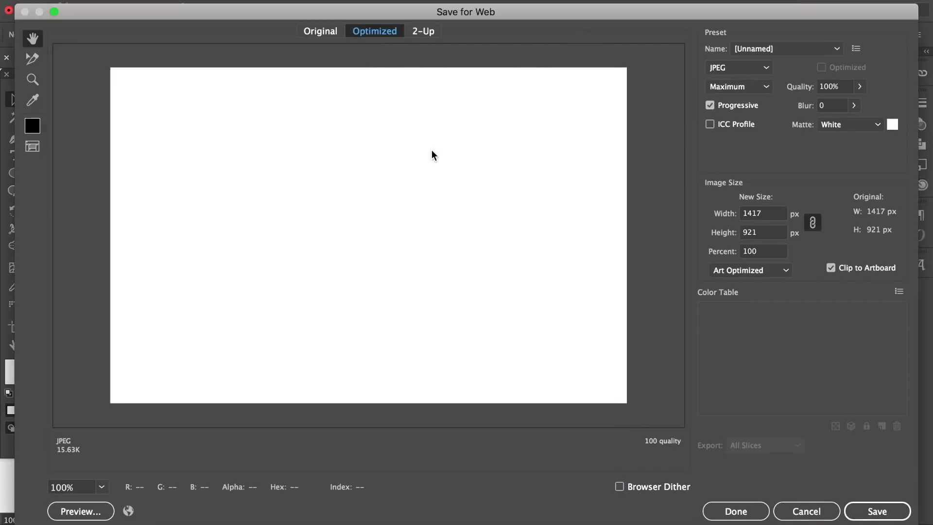
Stop recording, then collapse and select the Save JPG action
click(469, 203)
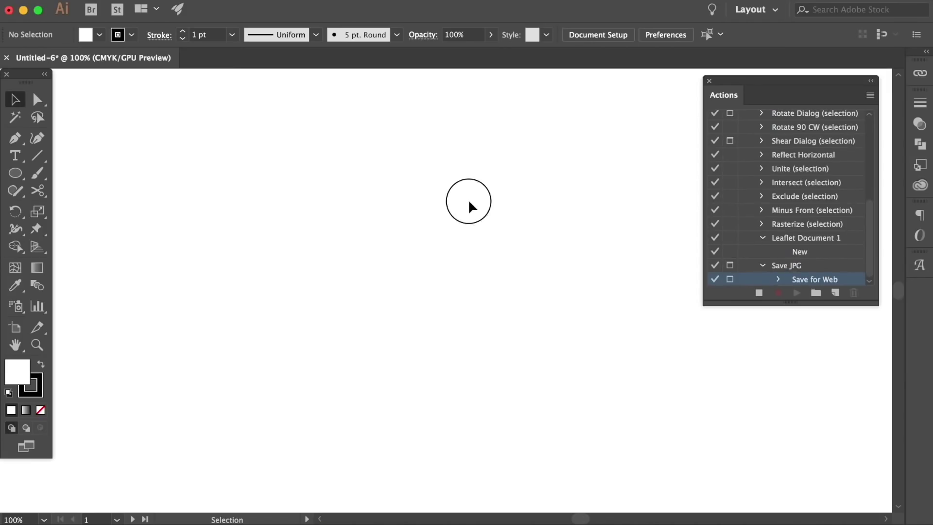
click(760, 294)
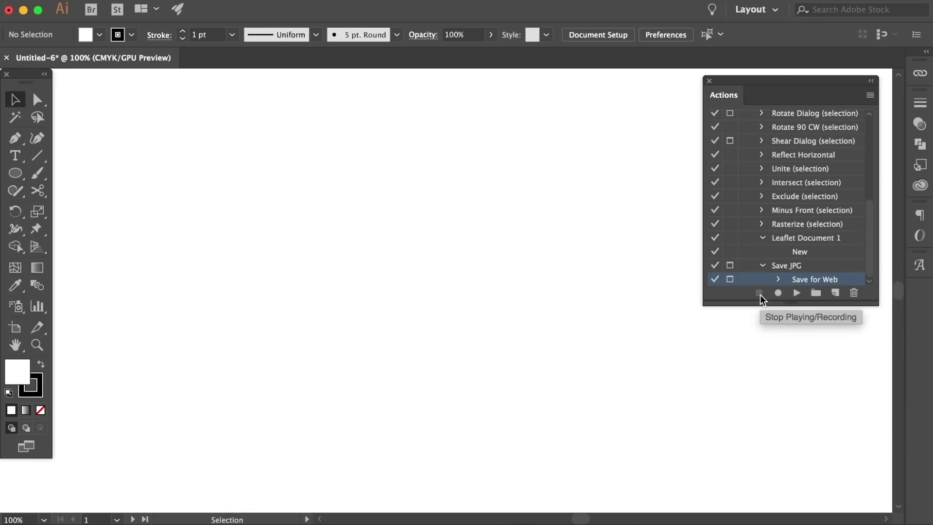
click(762, 266)
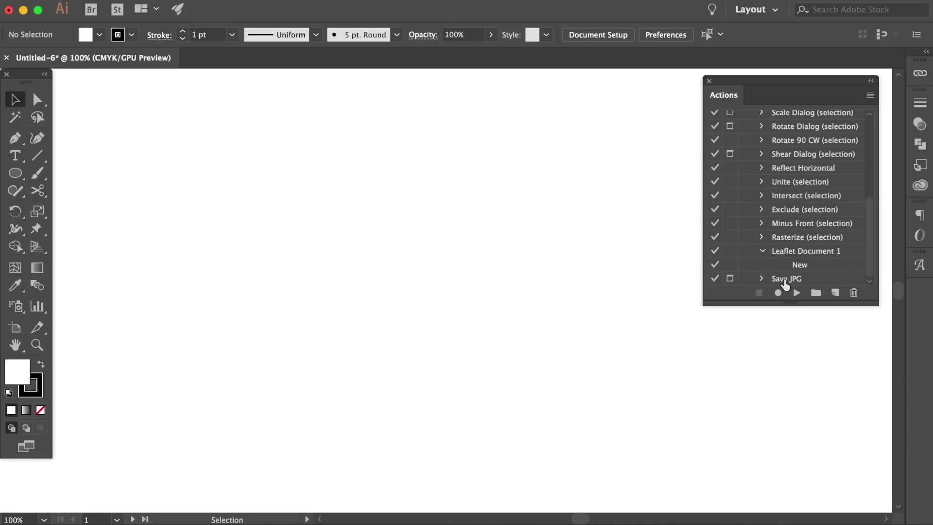
click(785, 280)
Check Background 1–4.ai in the Desktop backgrounds folder, then return Illustrator to full screen
drag(555, 20, 544, 263)
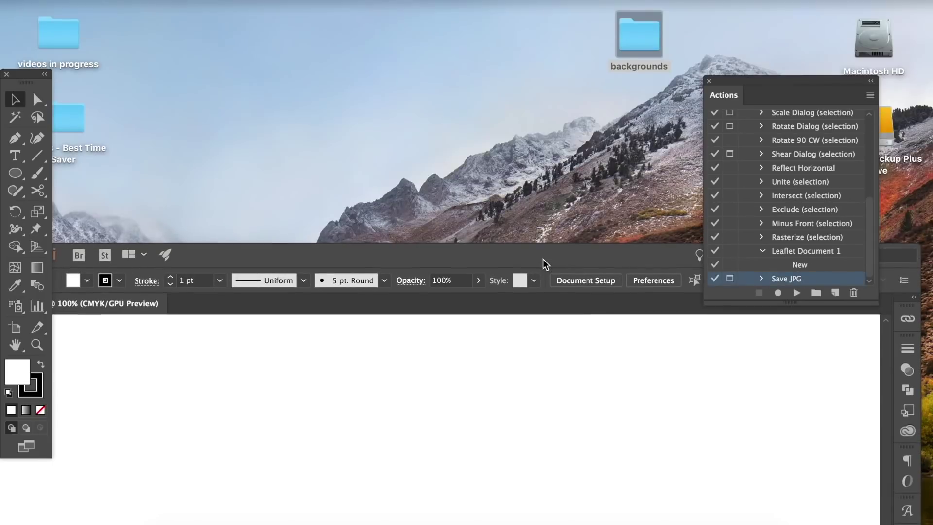
double_click(634, 43)
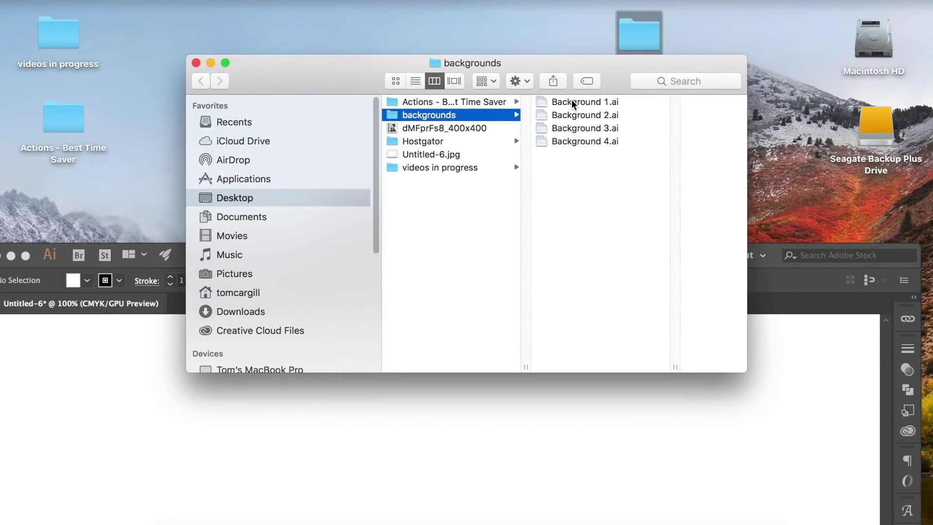
click(573, 115)
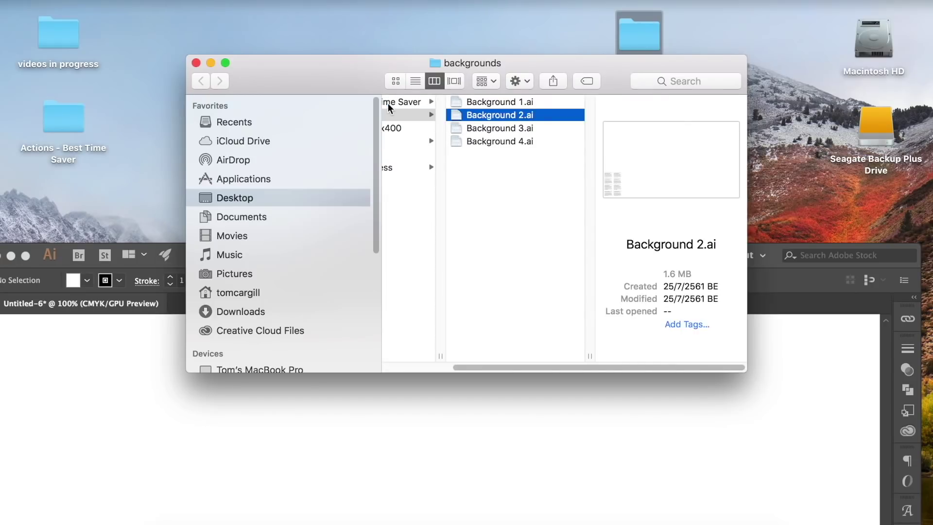
click(196, 62)
click(364, 270)
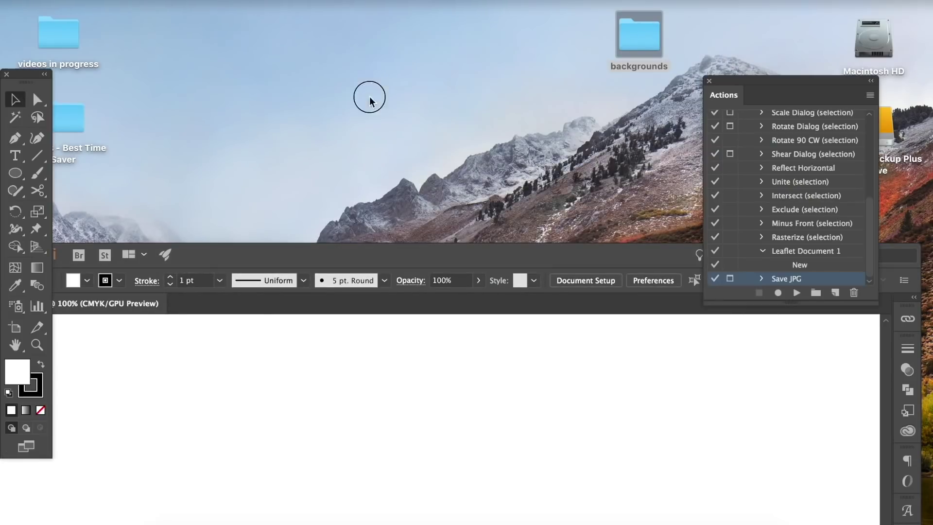
drag(390, 262, 400, 6)
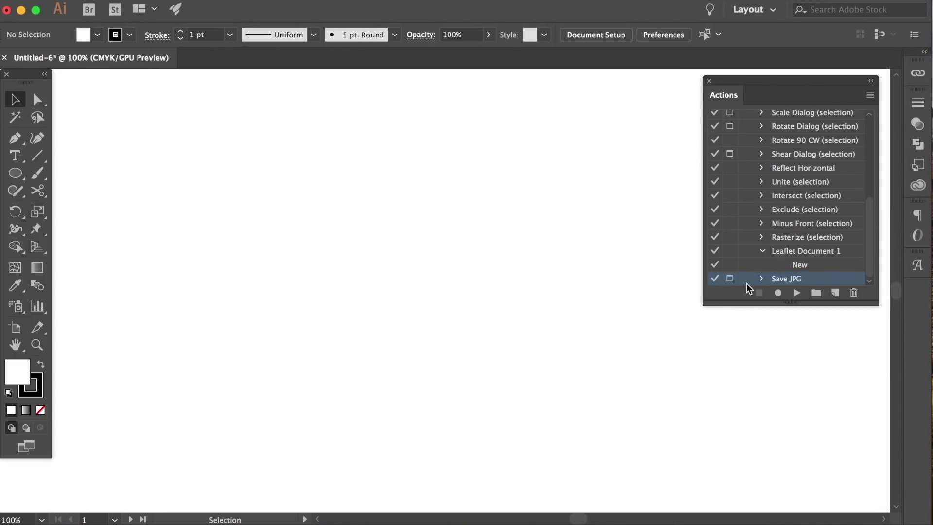
Set up a Save JPG batch from the backgrounds folder with Override Open and Export unchecked
click(871, 94)
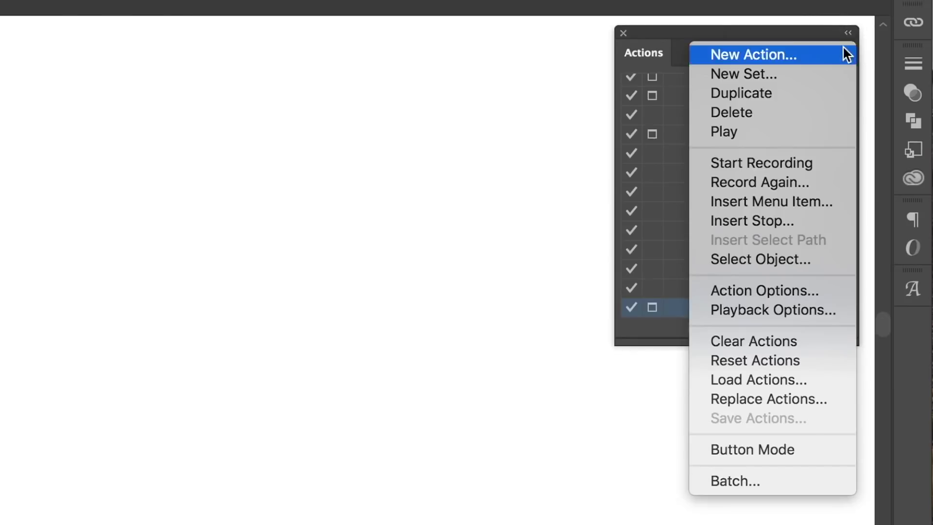
click(791, 481)
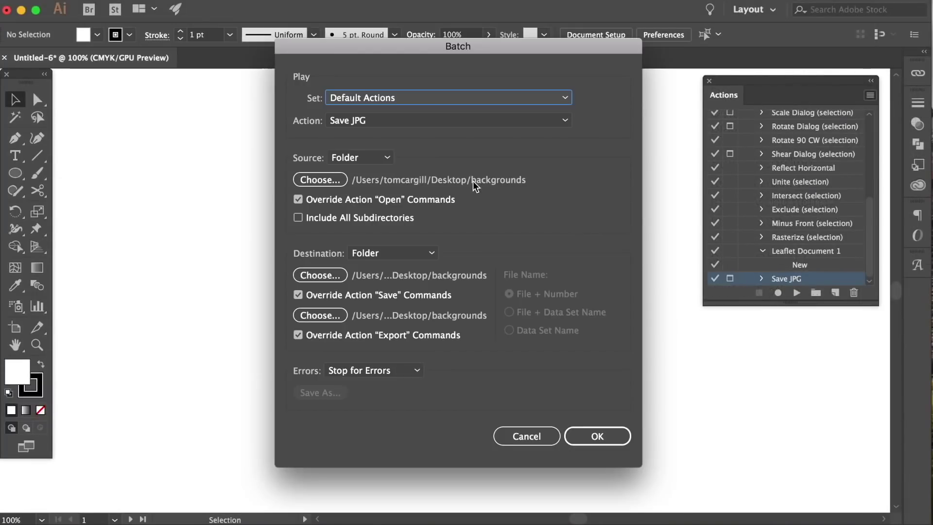
click(317, 180)
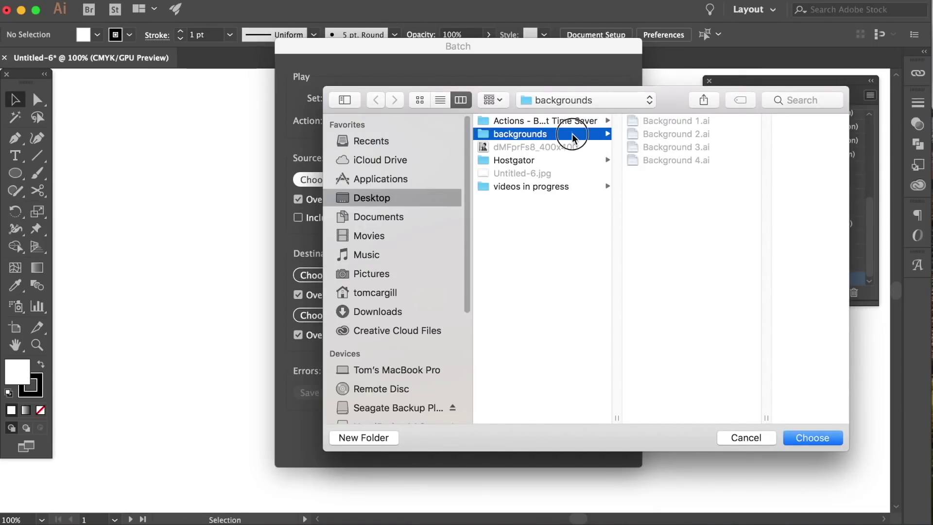
click(804, 444)
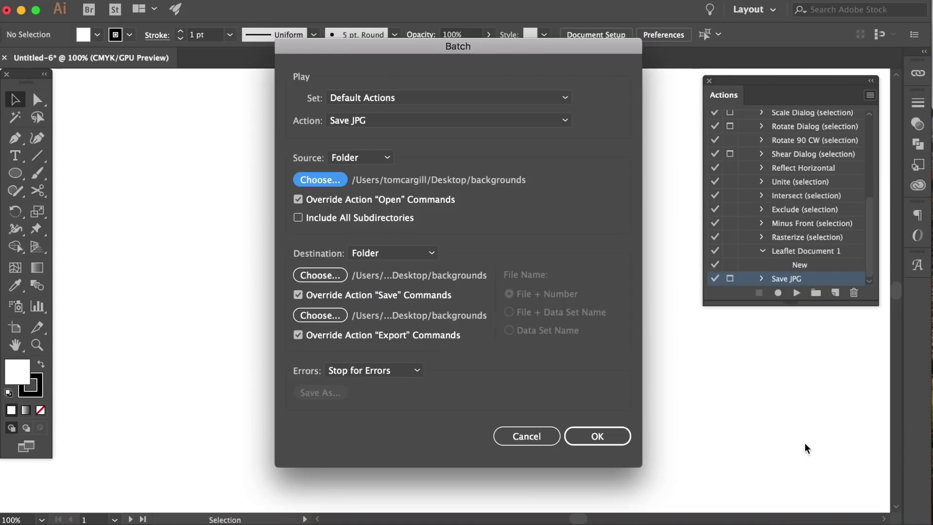
click(370, 203)
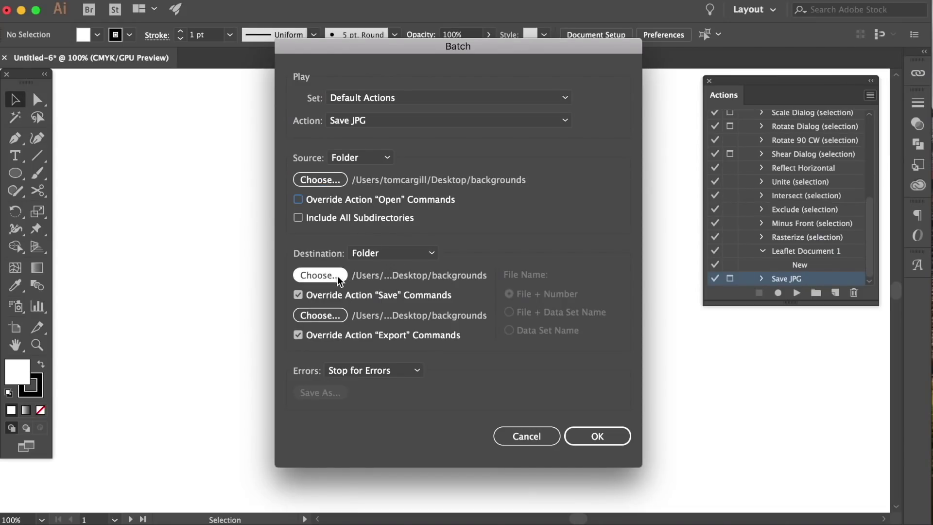
click(298, 334)
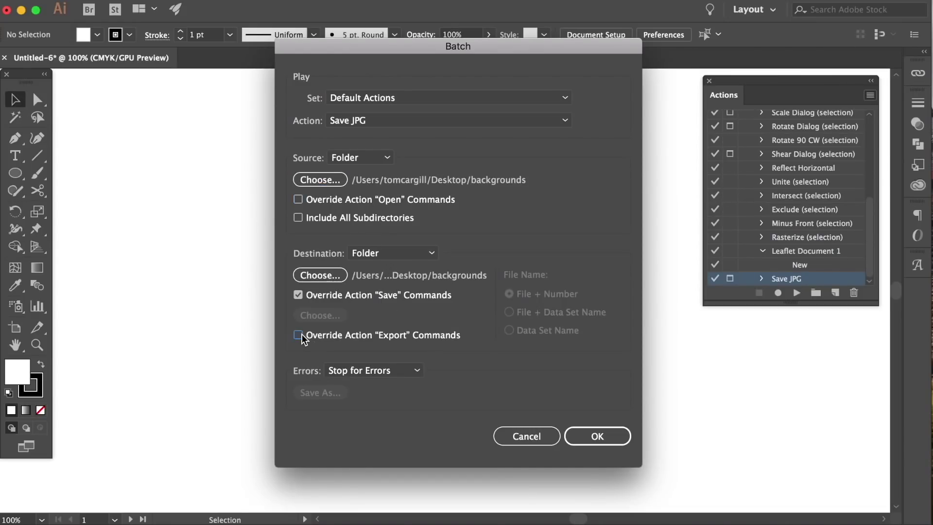
Set the batch destination to the backgrounds folder on the Desktop
click(334, 278)
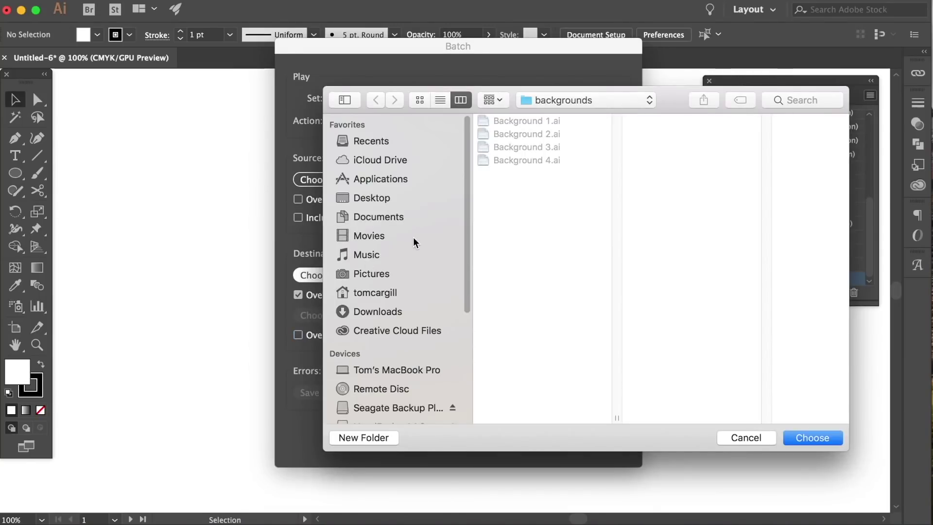
click(379, 196)
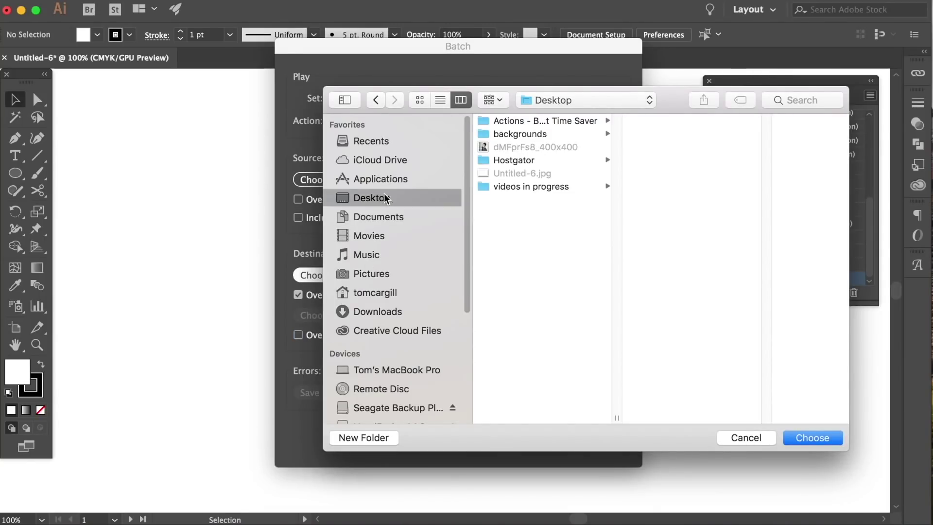
click(530, 135)
key(Return)
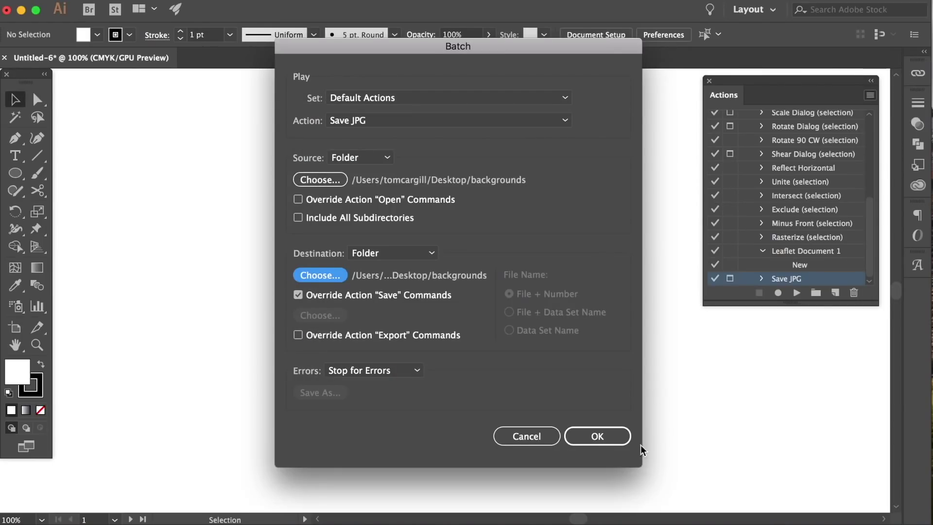
Confirm the Batch dialog so the Save JPG action exports every Background file as JPEG
click(611, 440)
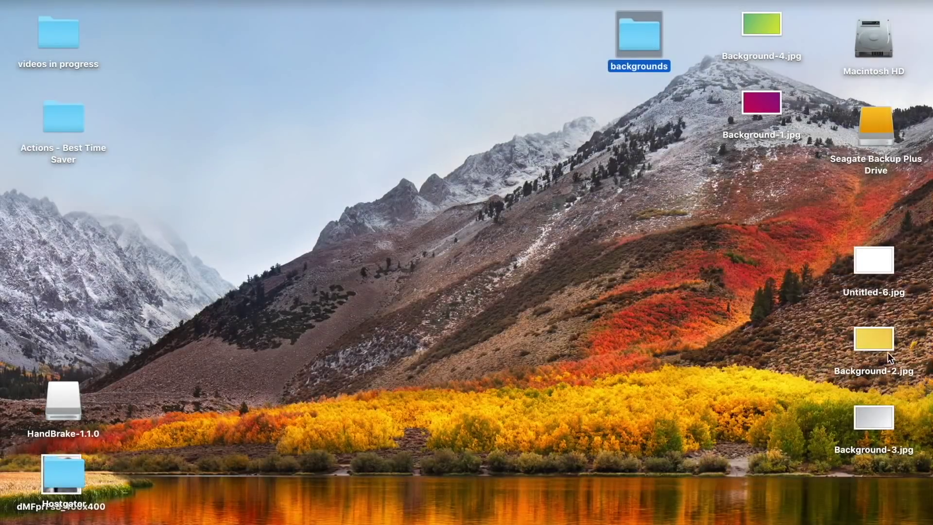
Move the Background-2.jpg desktop icon up and left beside the other Background JPEGs
drag(880, 341, 784, 113)
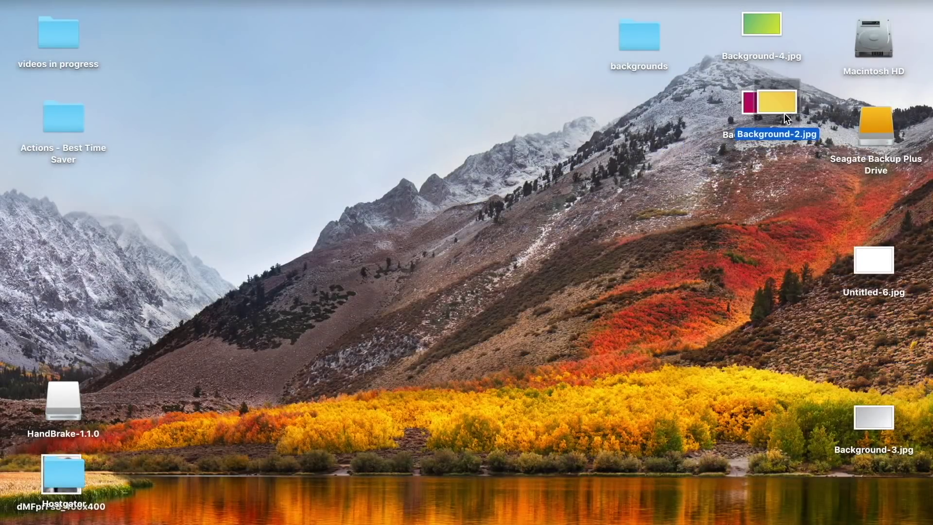